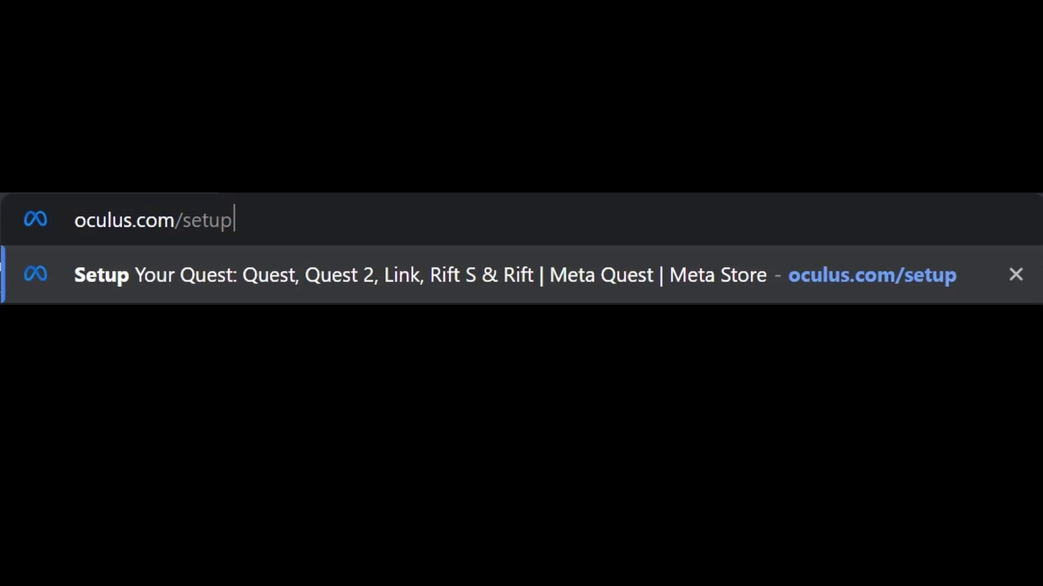
Step: Open oculus.com/setup and find the Quest 2 section among the set-up devices
key("Return")
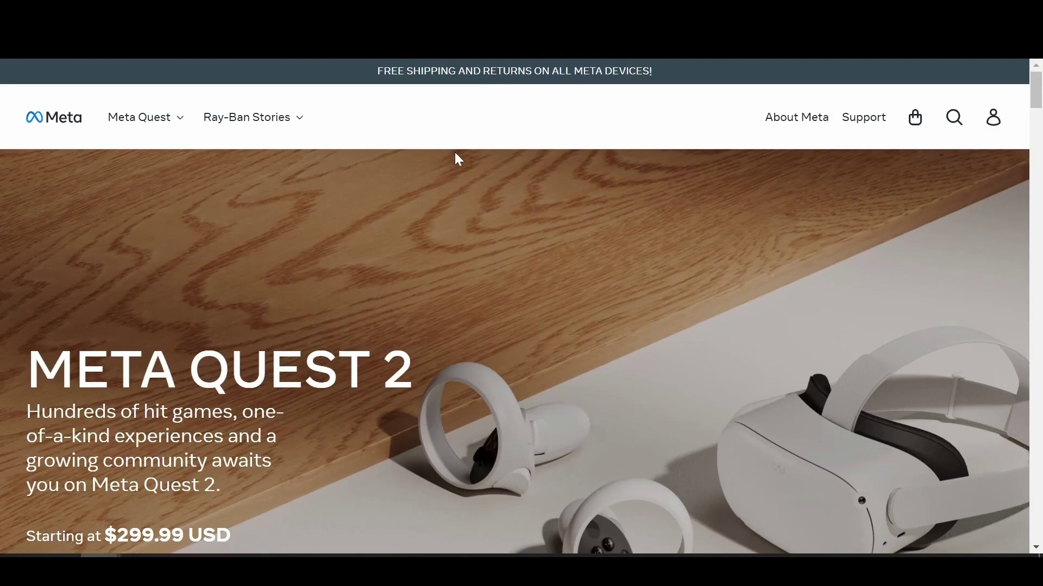
scroll(742, 277, "down", 10)
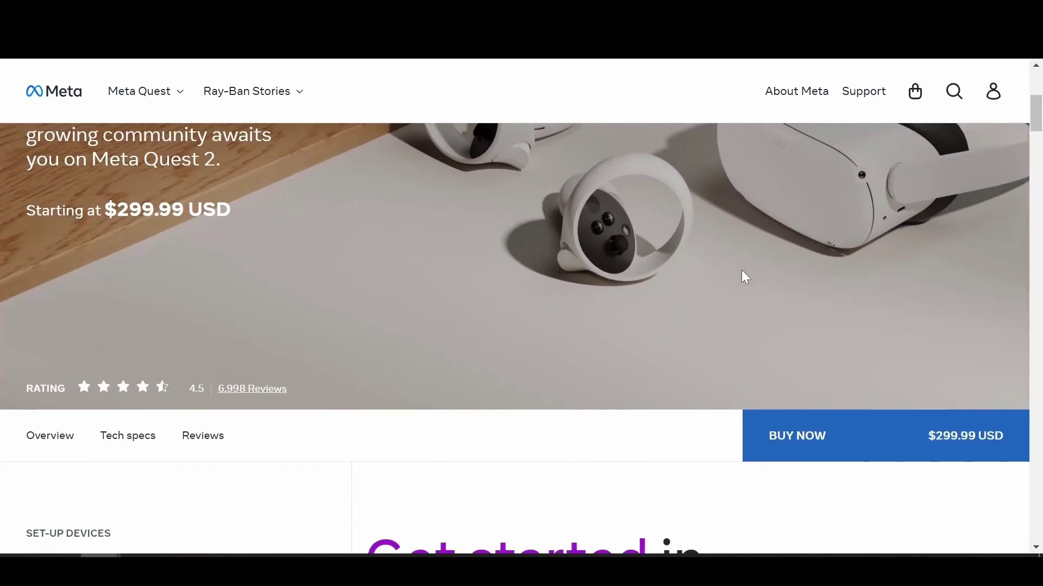
scroll(726, 302, "down", 5)
scroll(726, 303, "up", 7)
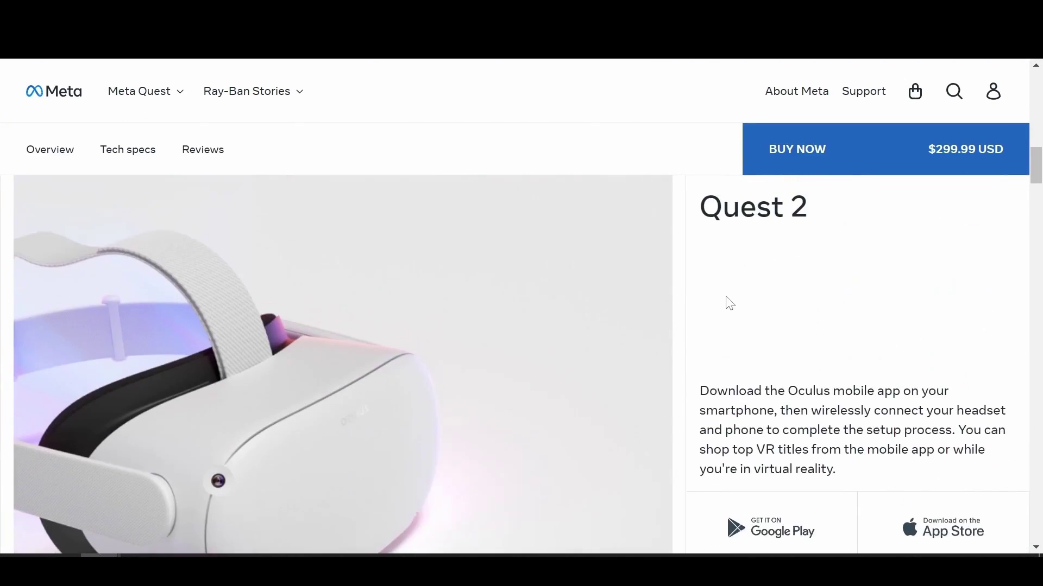
scroll(728, 302, "down", 9)
scroll(748, 314, "up", 2)
scroll(748, 313, "up", 1)
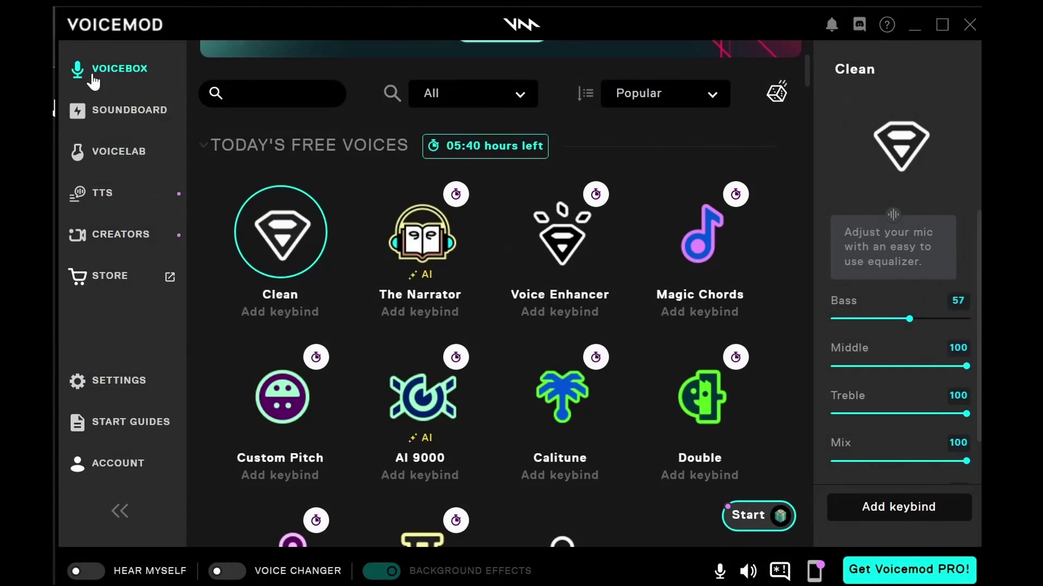
Step: Switch to Voicemod and browse the sounds in its soundboard
left_click(139, 113)
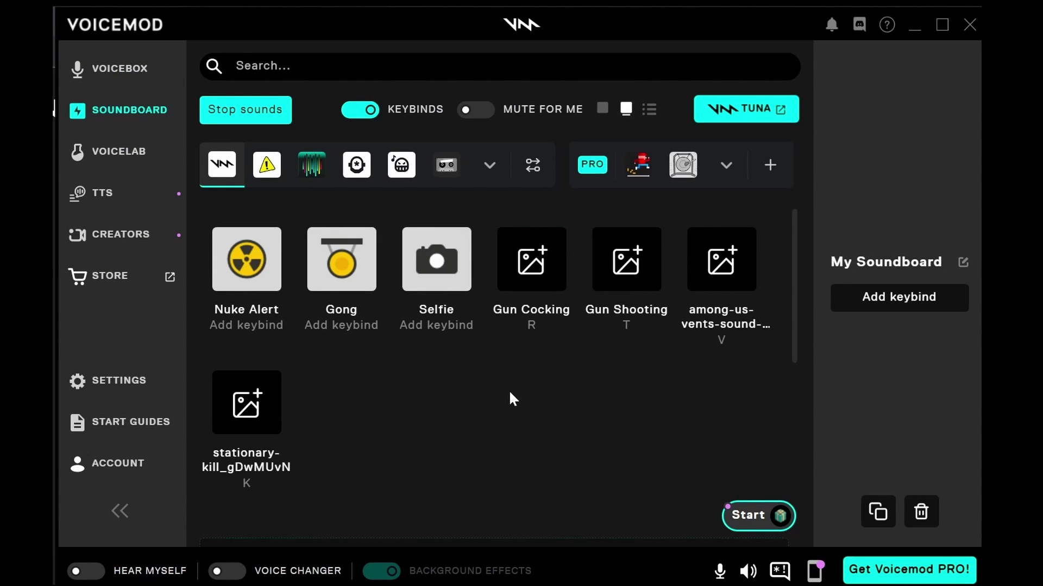
scroll(508, 402, "down", 5)
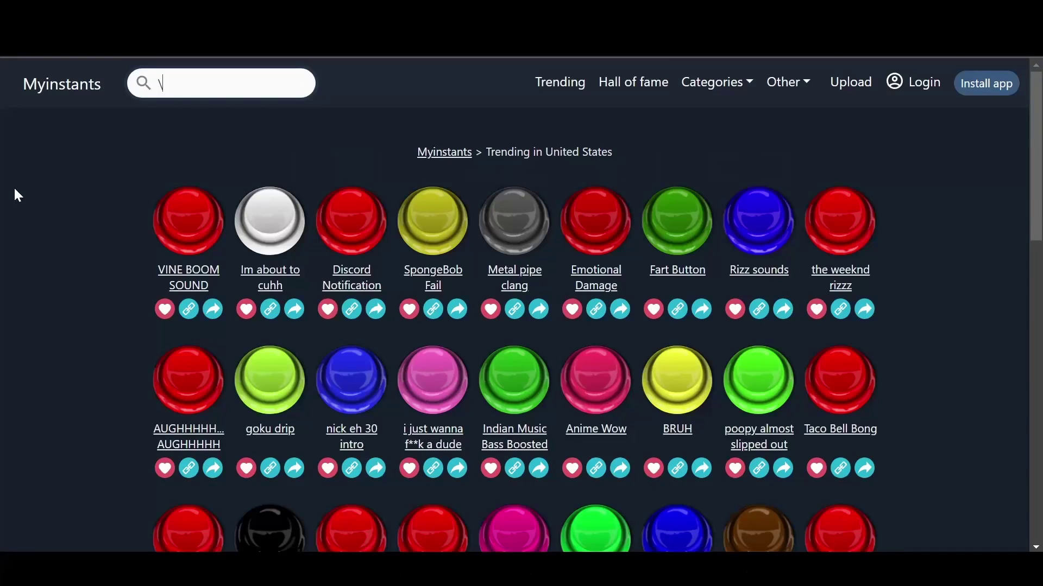
Step: Open the VINE BOOM SOUND page on Myinstants and download the sound as an MP3
left_click(177, 279)
left_click(546, 328)
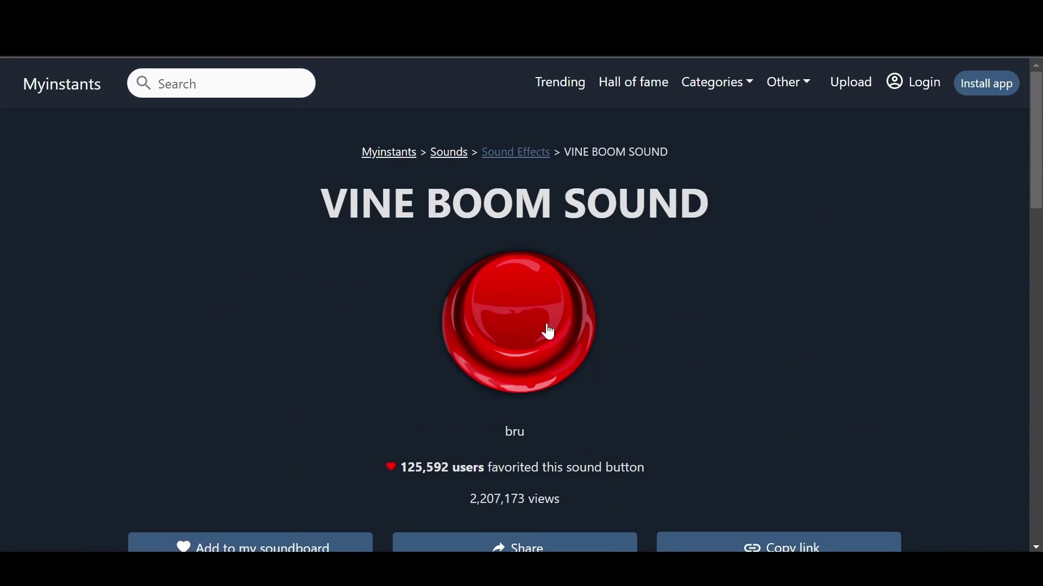
scroll(315, 325, "down", 5)
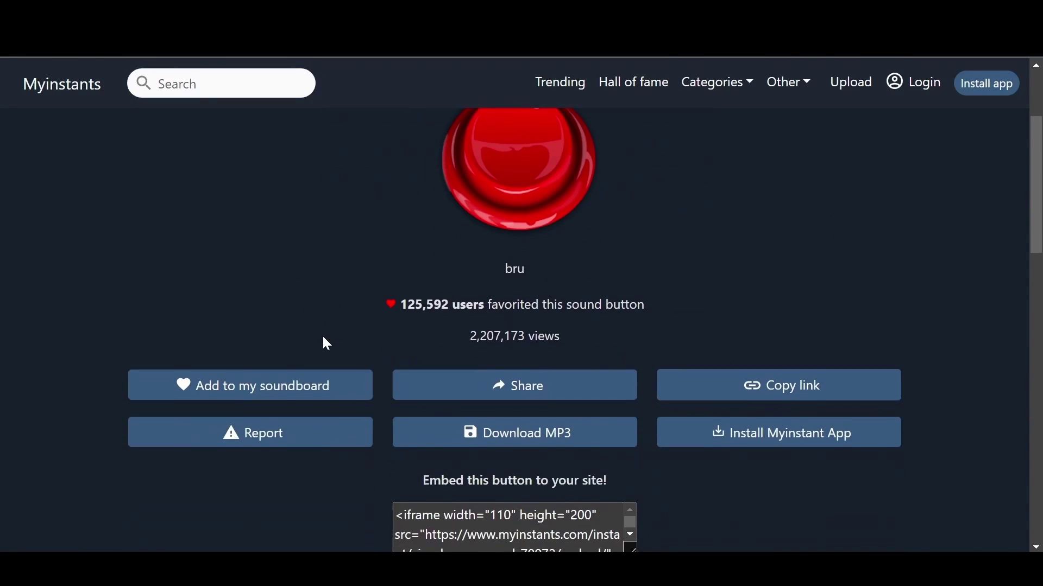
left_click(475, 362)
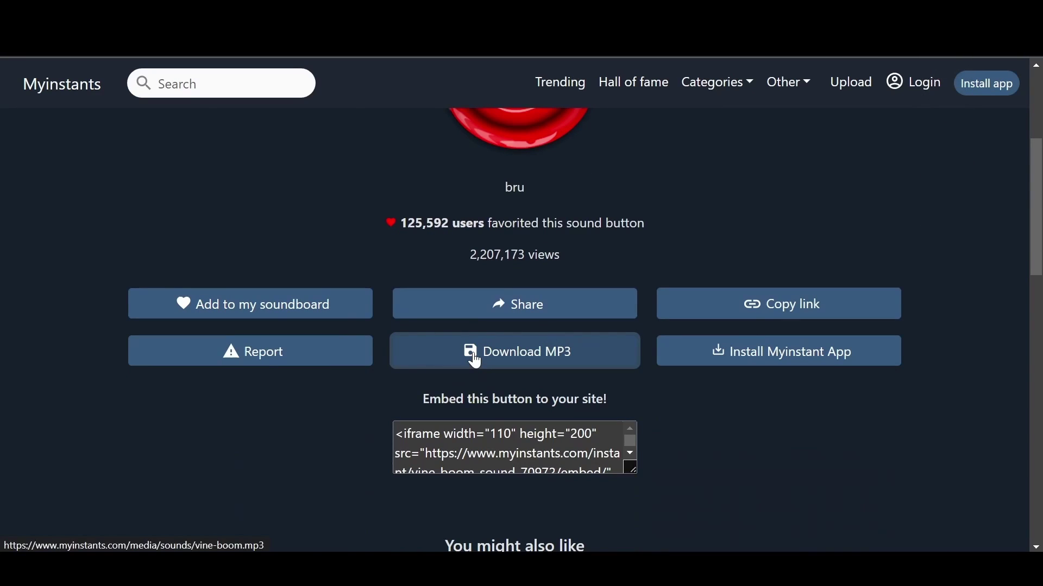
Step: Import vine-boom (1).mp3 from the Downloads folder into the Voicemod soundboard
left_click(909, 79)
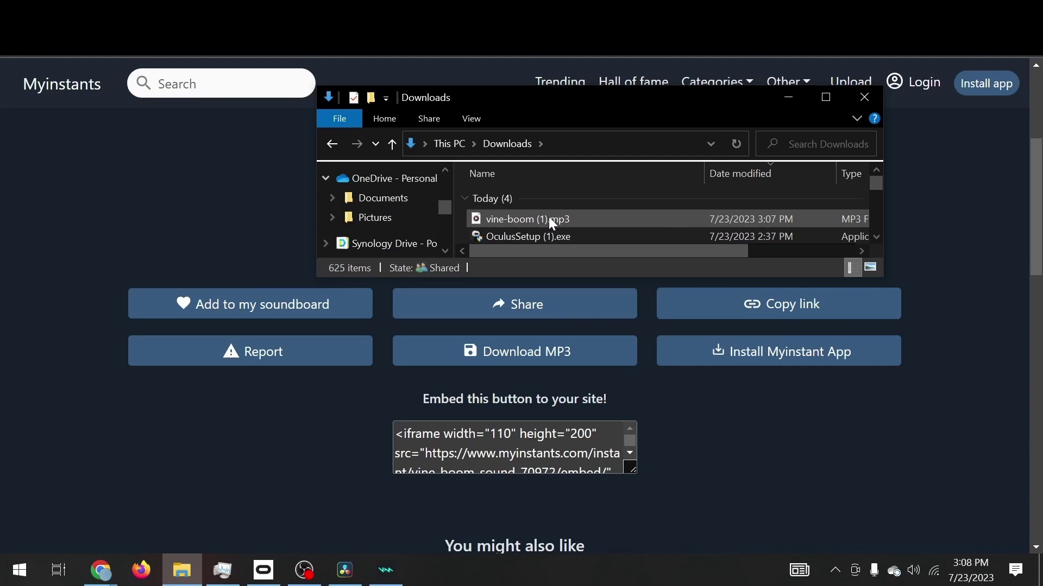
left_click_drag(549, 217, 471, 396)
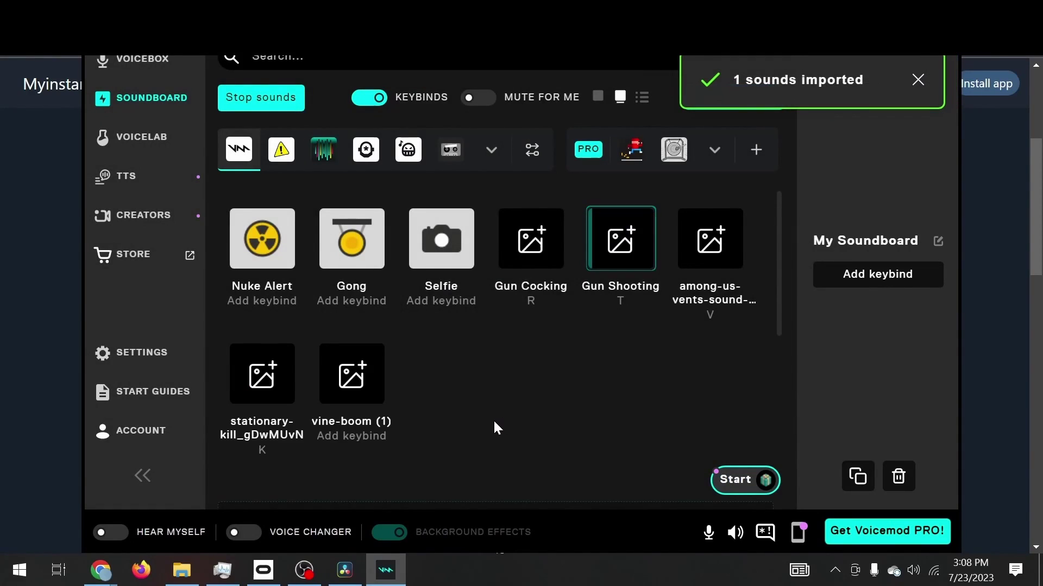
scroll(478, 418, "down", 2)
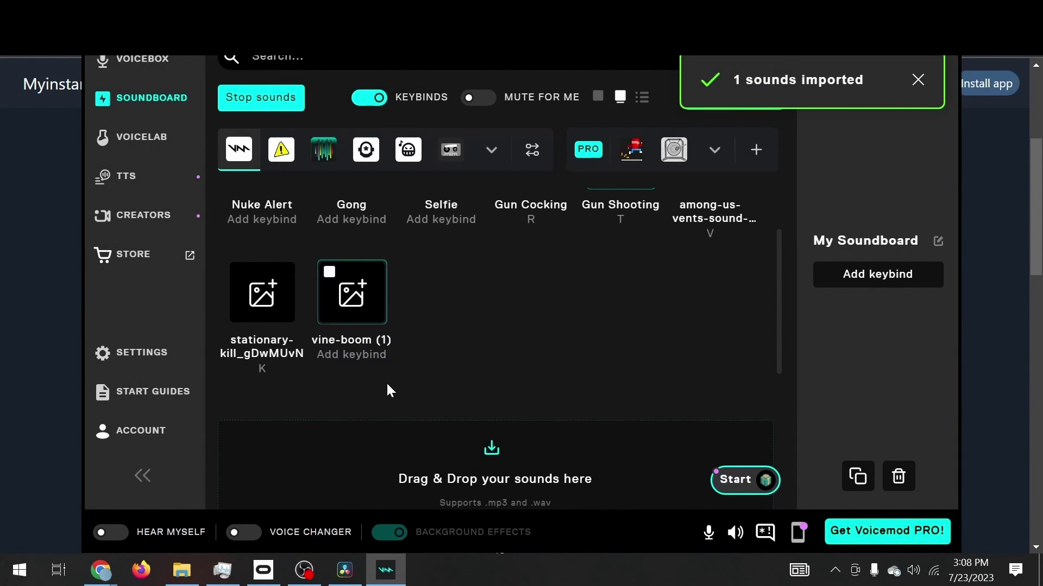
Step: Assign the B key as the keybind of the vine-boom (1) sound
left_click(363, 354)
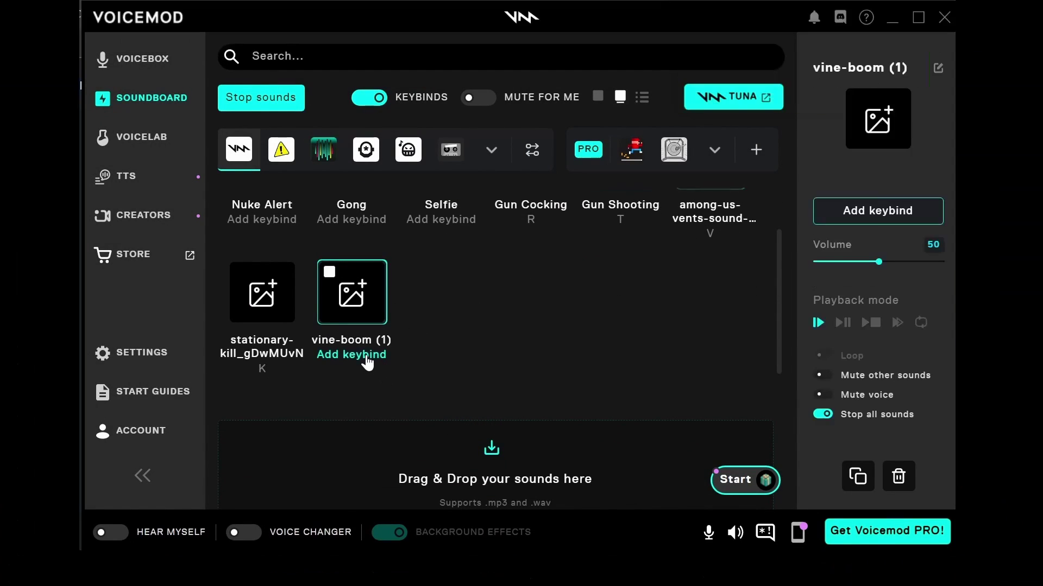
left_click(895, 216)
key("b")
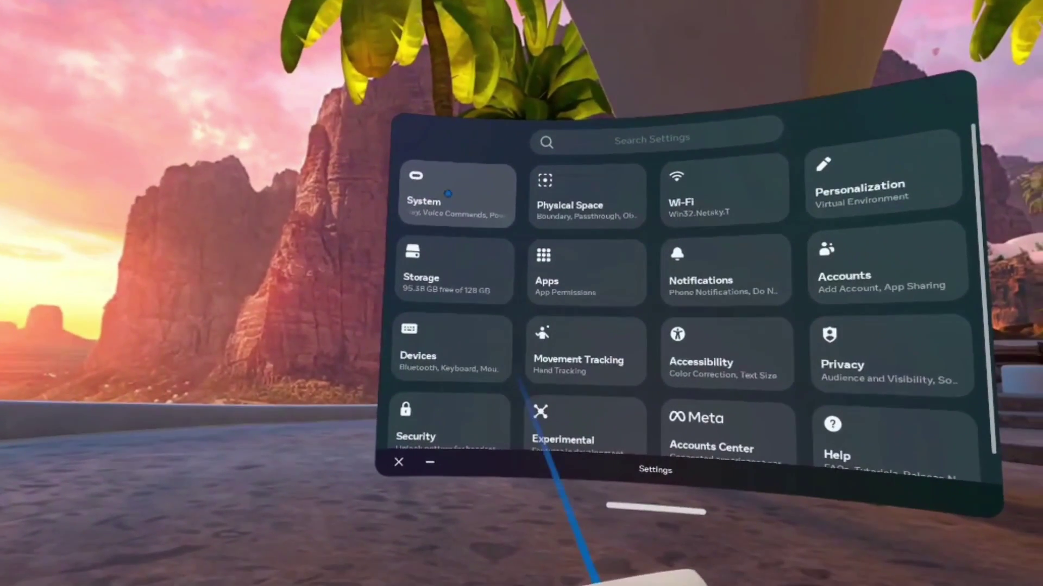
Step: Turn on Quest Link in the headset's system settings
left_click(447, 193)
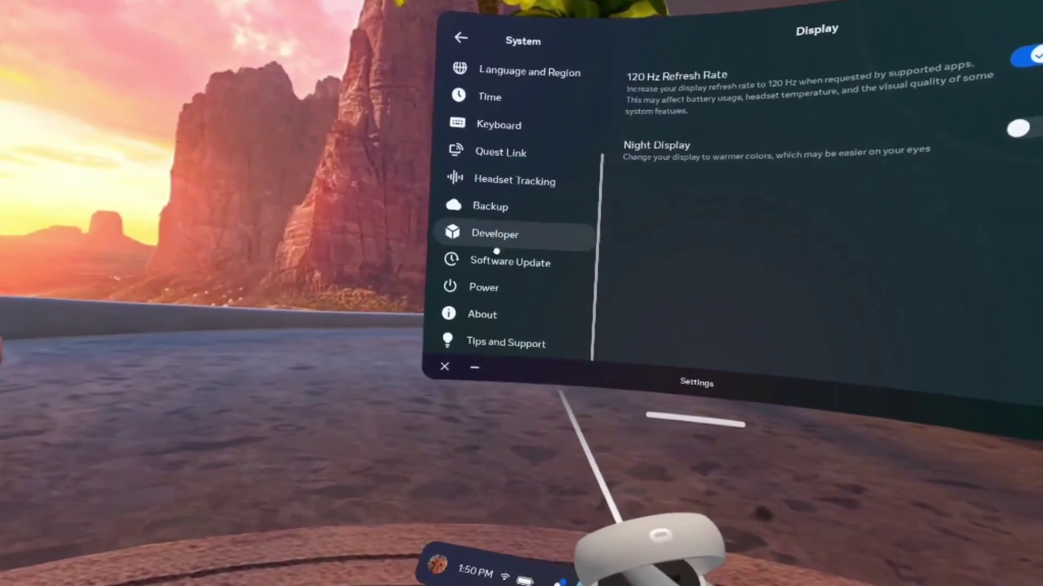
left_click(475, 184)
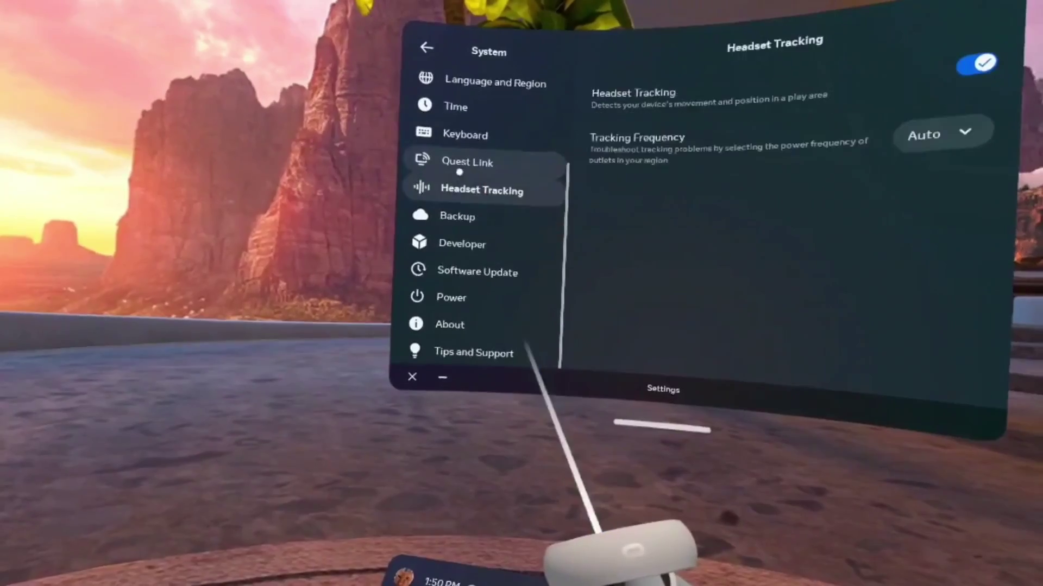
left_click(449, 161)
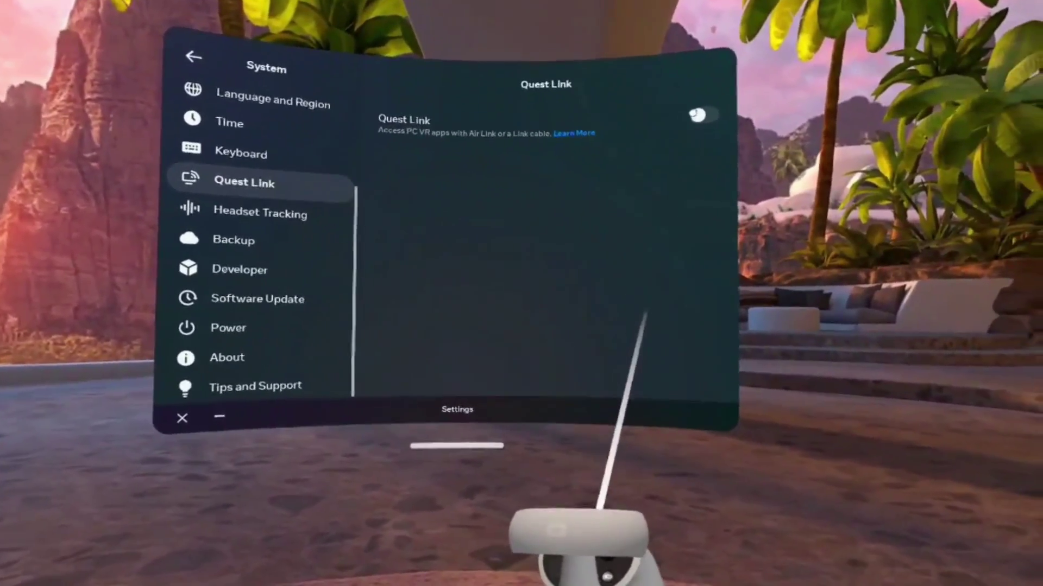
left_click(697, 114)
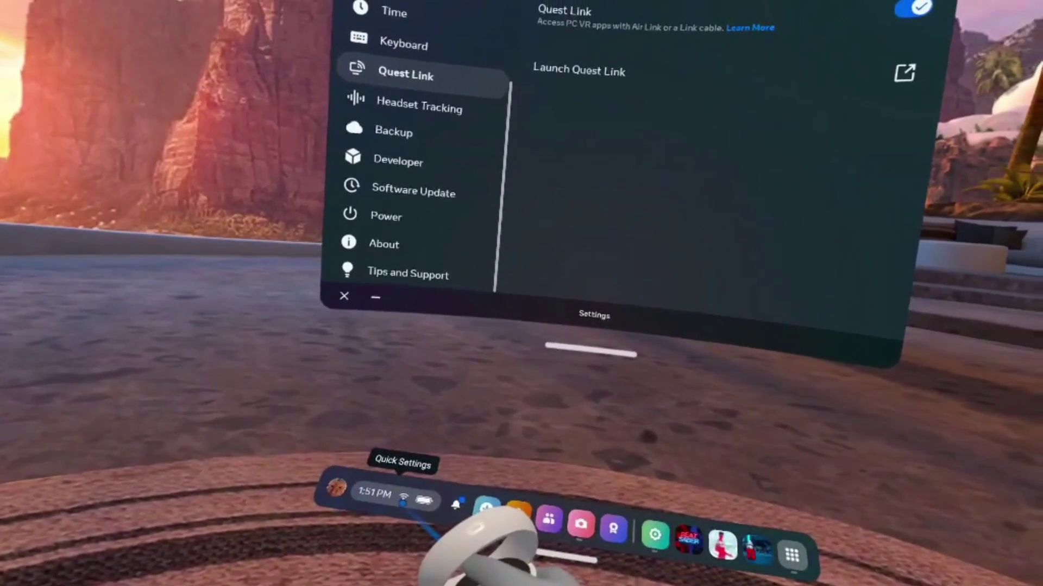
Step: Open the Quest Link options from the headset's quick settings and enable Use Air Link
left_click(402, 500)
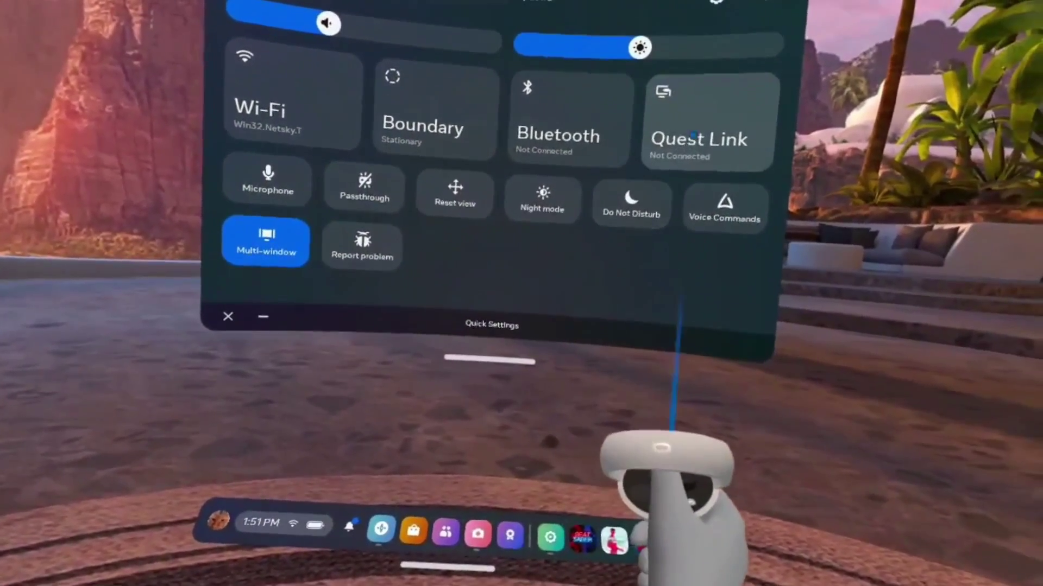
left_click(692, 136)
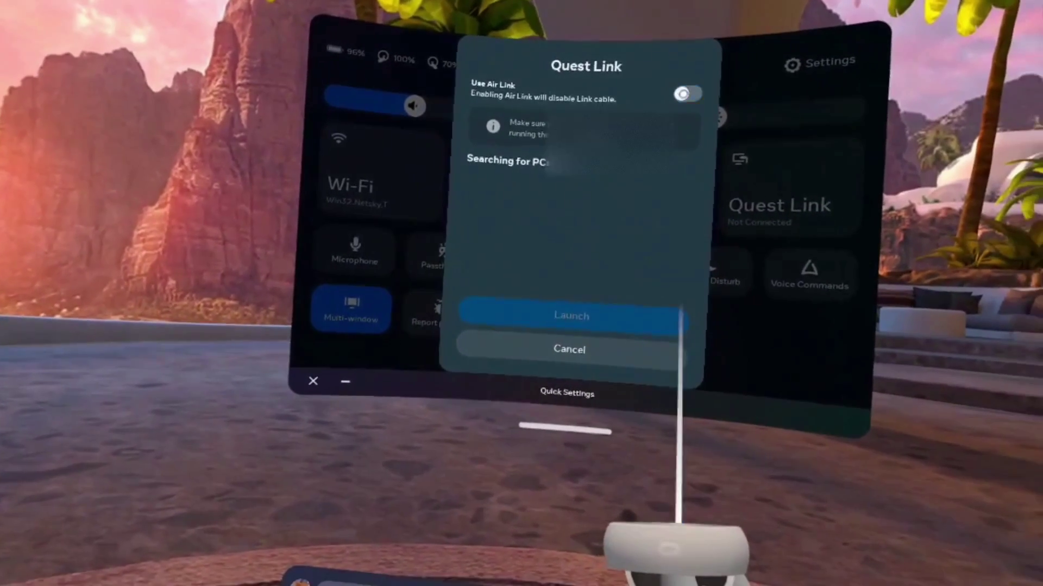
left_click(700, 106)
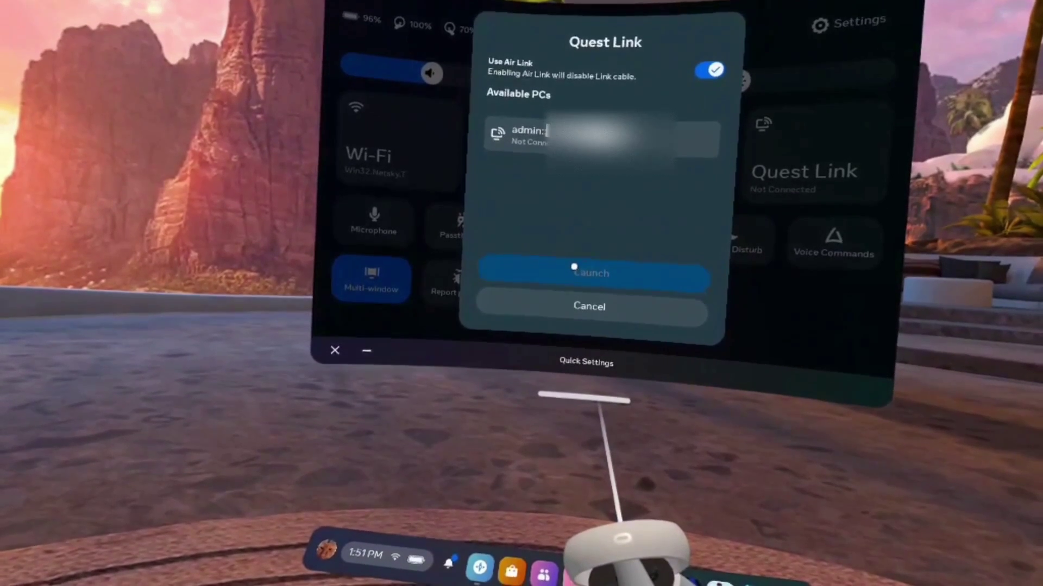
Step: Pair the headset with the available PC, confirming the pairing code in both the PC app and the headset
left_click(576, 274)
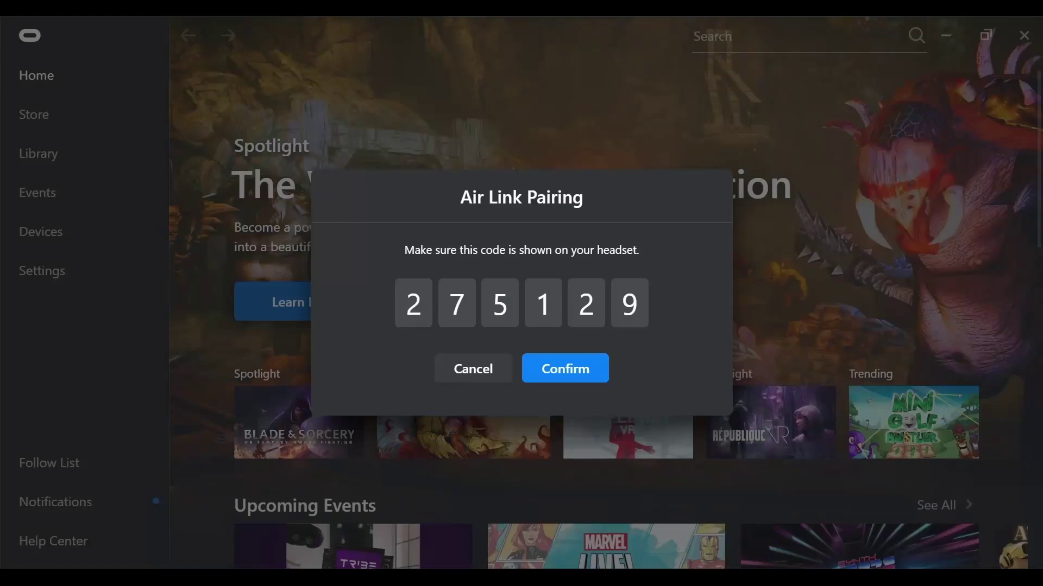
key("Return")
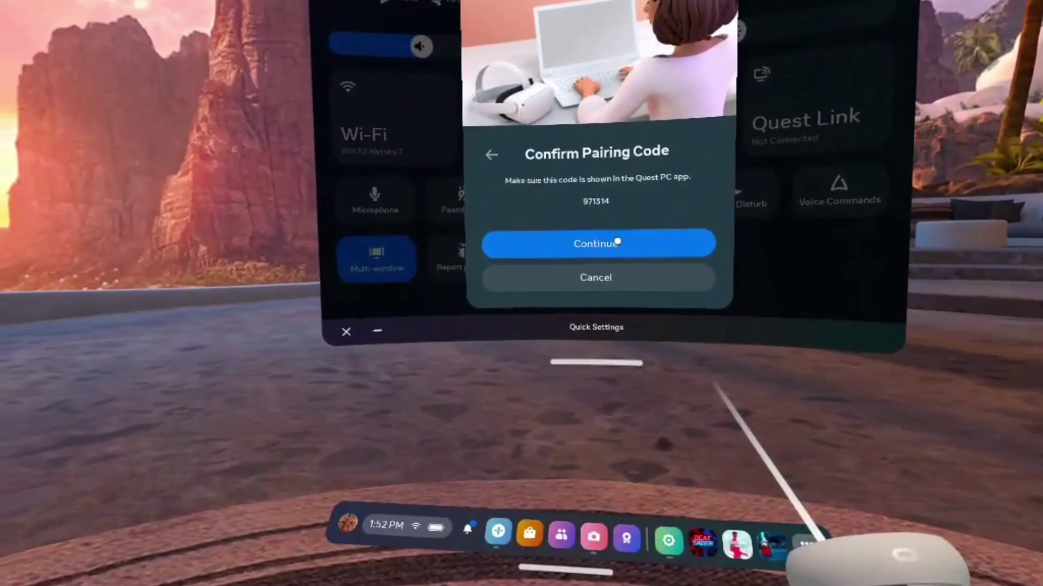
left_click(510, 238)
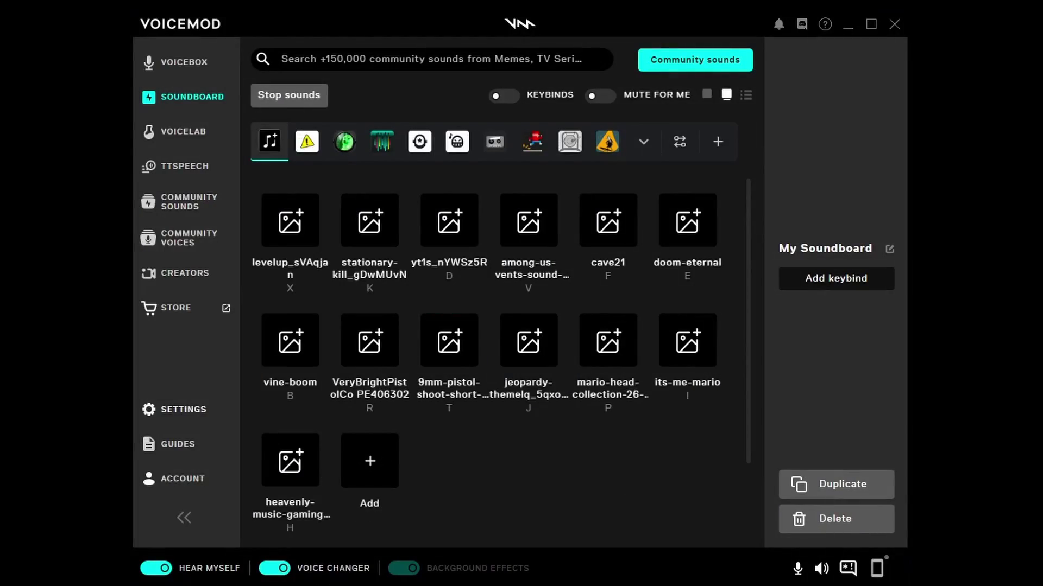
Step: Set Voicemod's audio output to Headphones (Oculus Virtual Audio Device)
left_click(183, 409)
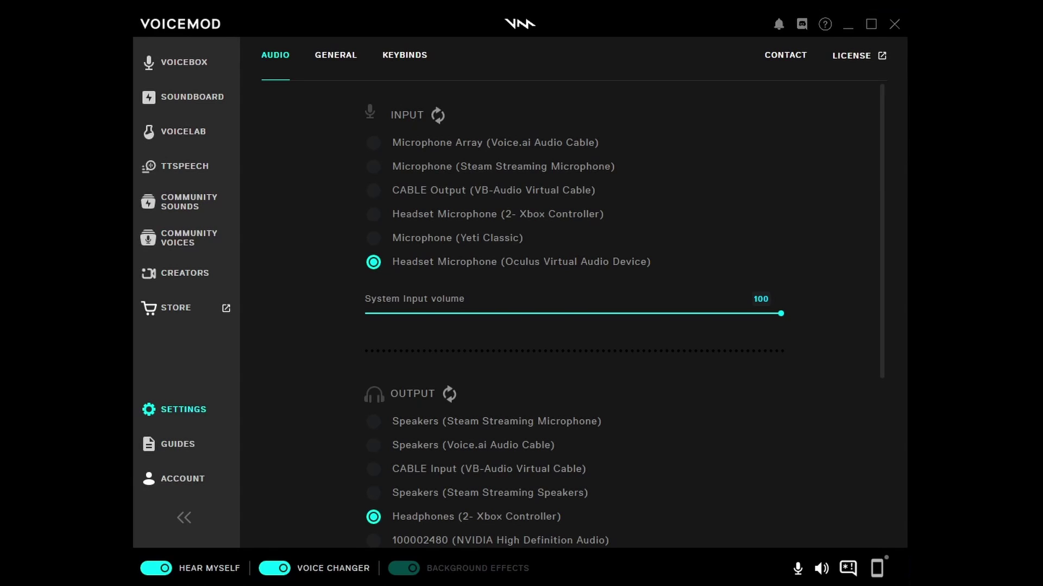
scroll(571, 315, "down", 3)
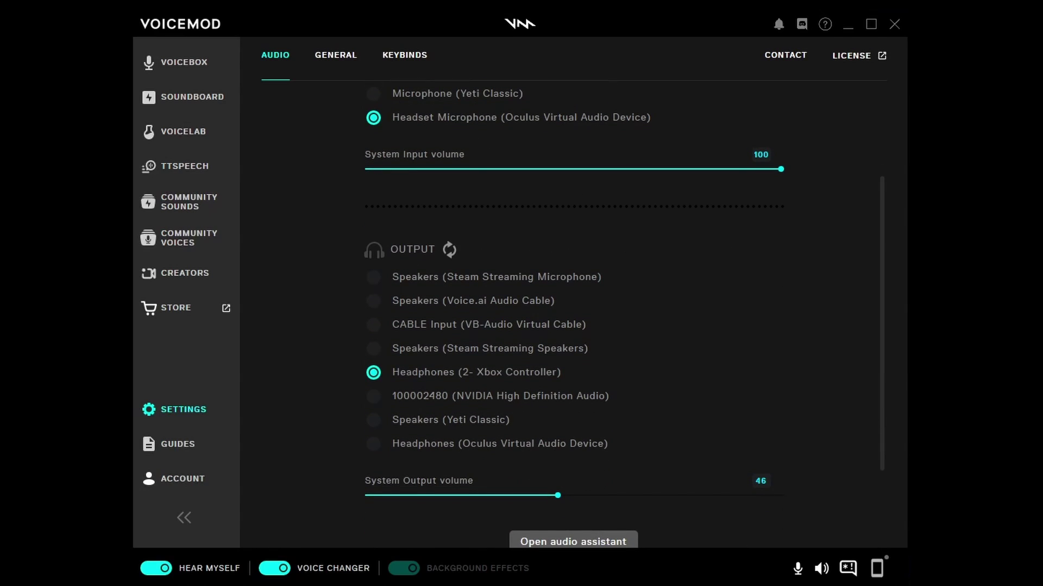
left_click(374, 444)
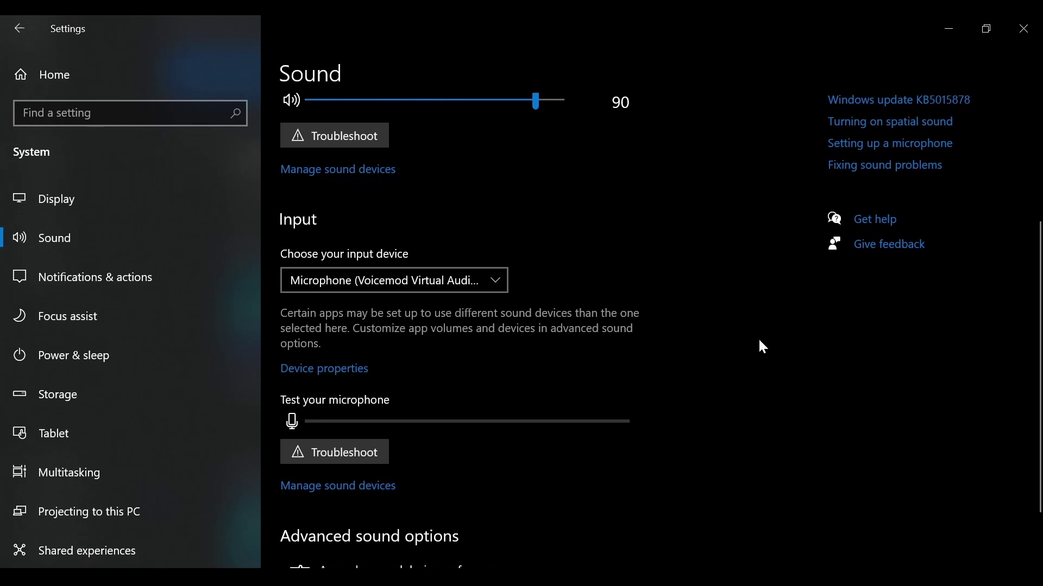
Step: Show the available input devices in the Windows sound settings
left_click(465, 278)
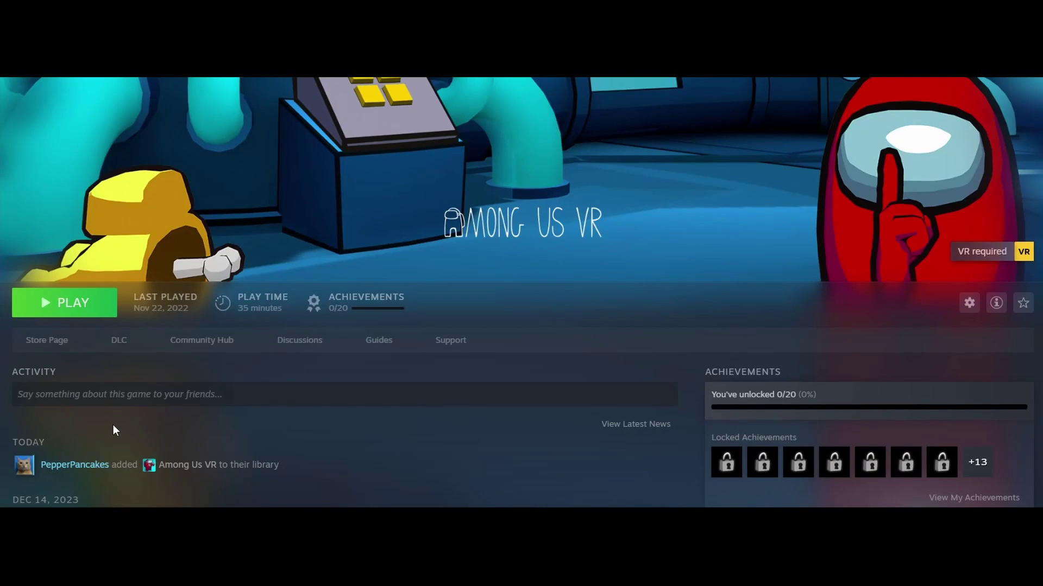
Step: Start launching Among Us VR from the Steam library
left_click(44, 311)
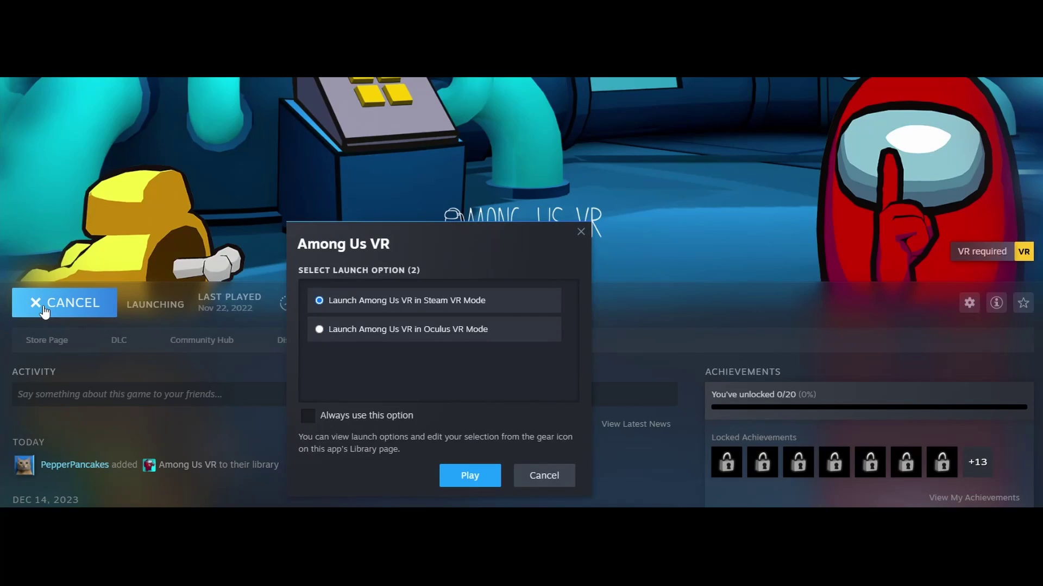